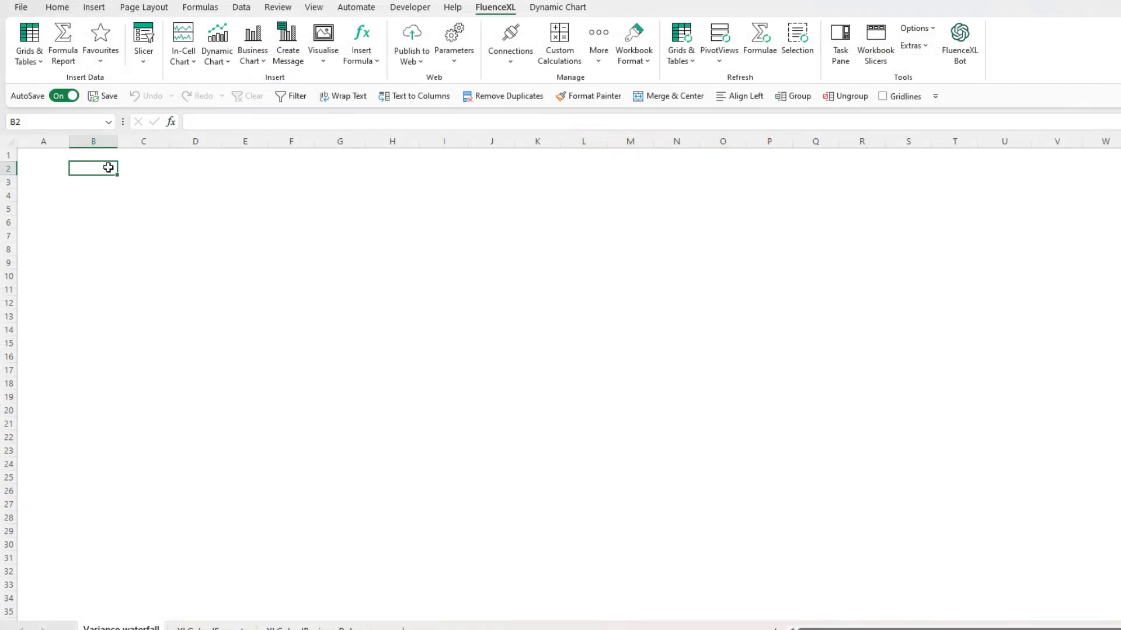
- Insert a Variance Waterfall business chart at cell B2 and enlarge it to span about columns B to L and rows 2 to 32
left_click(252, 55)
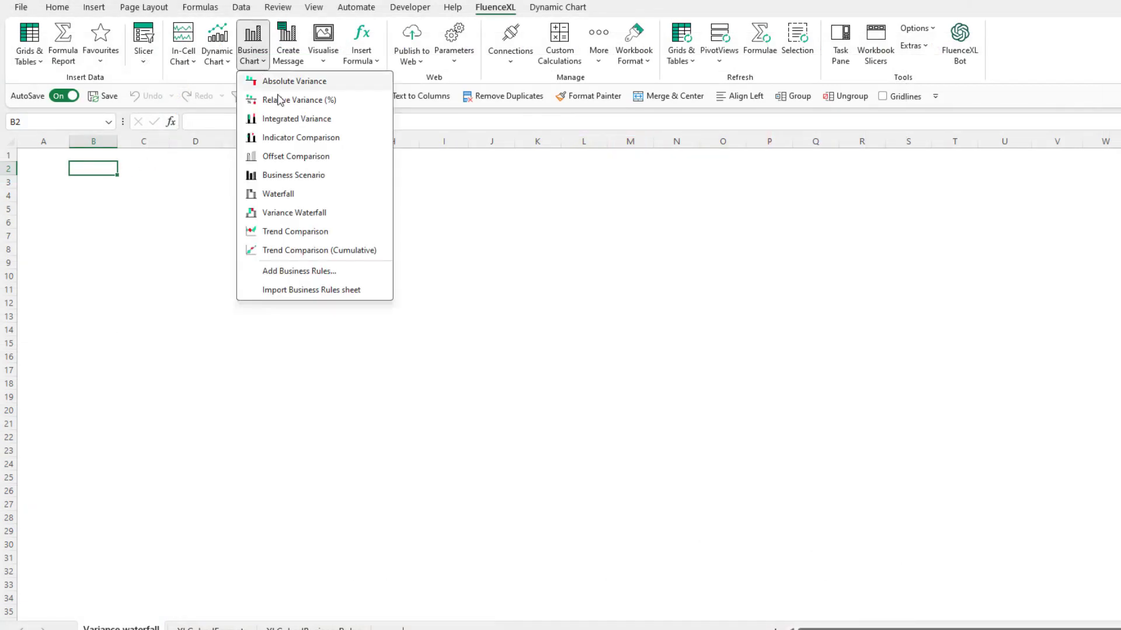
left_click(310, 214)
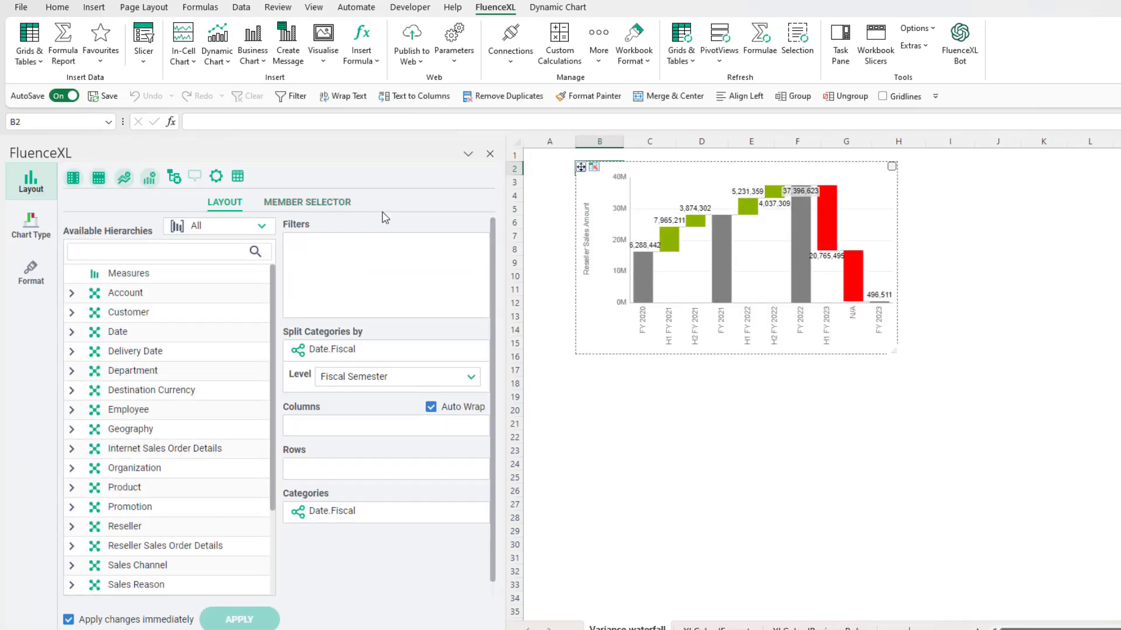
left_click_drag(595, 173, 1091, 575)
left_click(1048, 391)
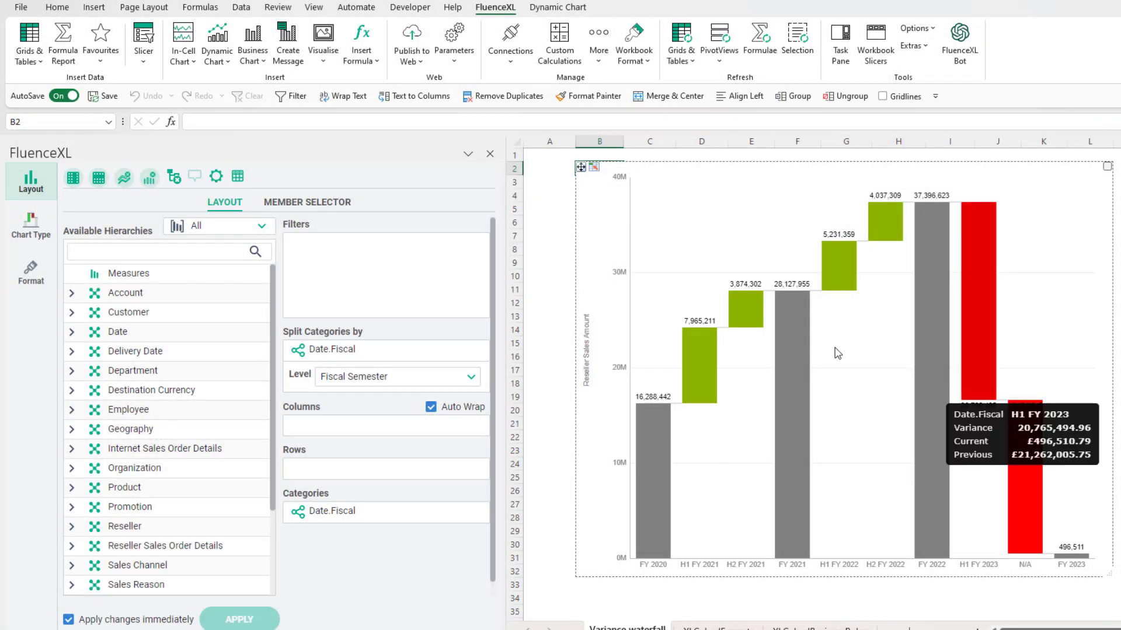
- Replace the member selection of the Date.Fiscal categories with FY 2021 and FY 2022
left_click(323, 513)
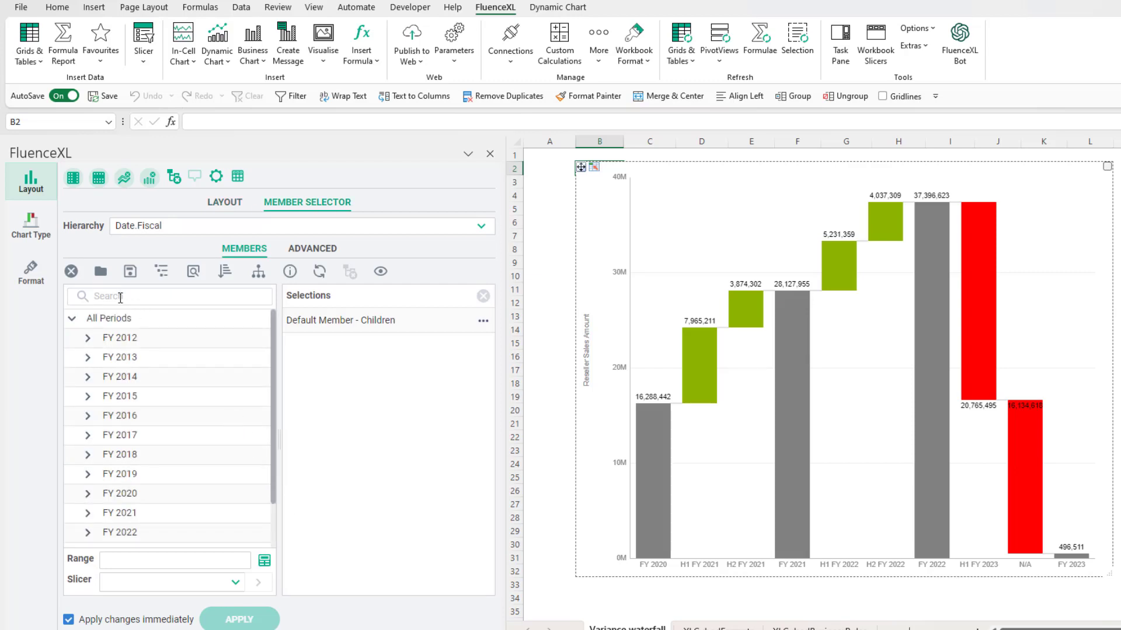
left_click(70, 271)
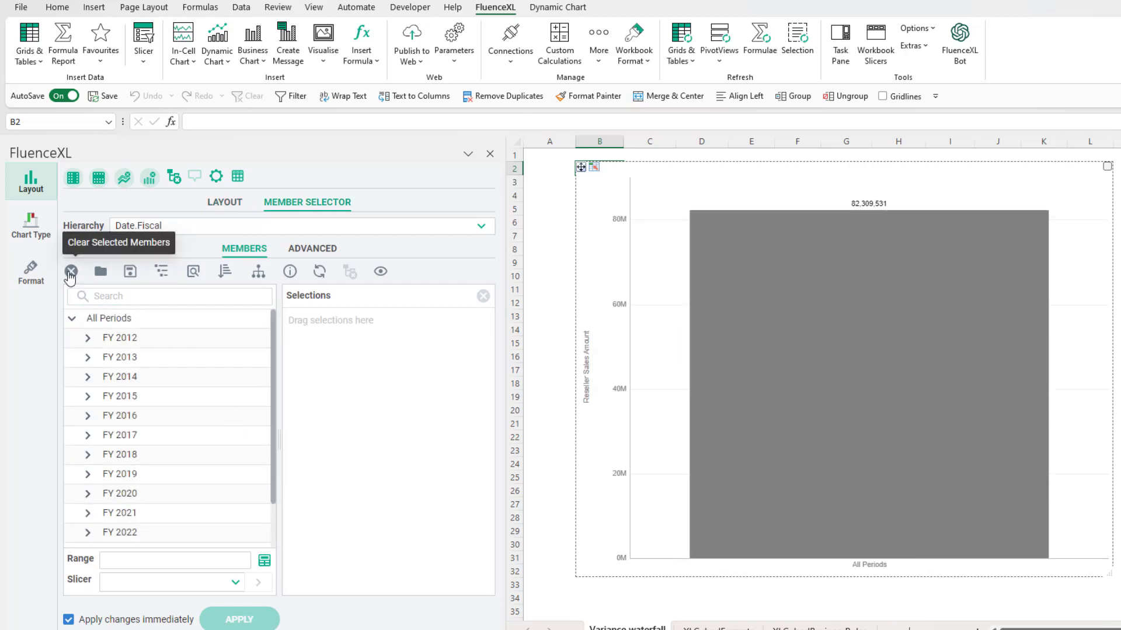
left_click(168, 515)
left_click(166, 532, "ctrl")
left_click_drag(162, 533, 312, 520)
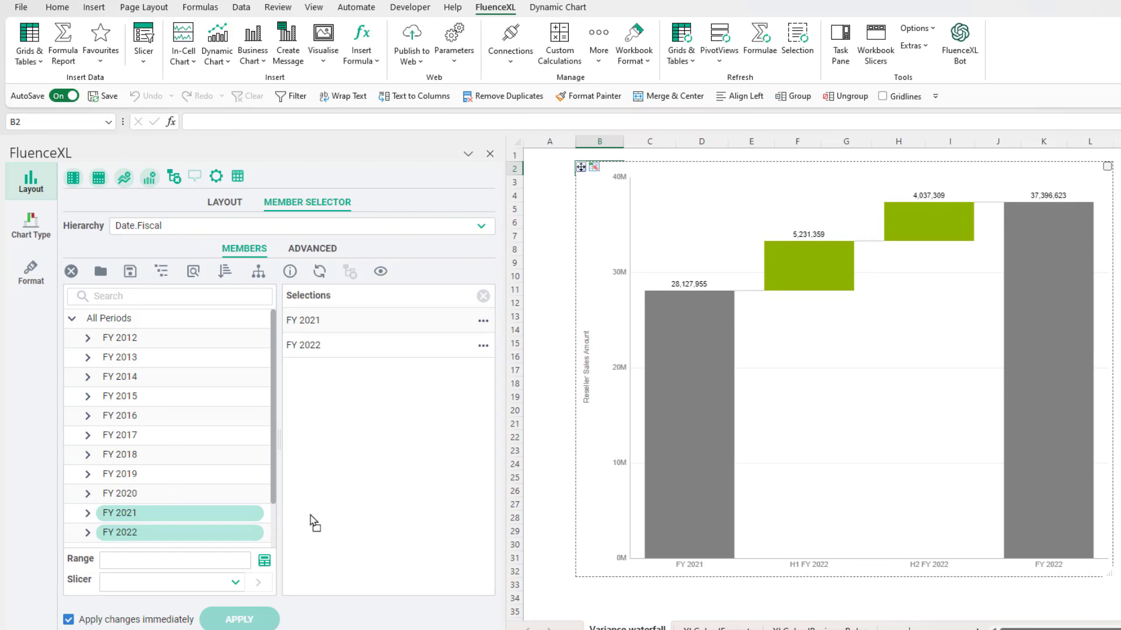
- Add Geography as a chart filter and restrict it to Canada
left_click(224, 206)
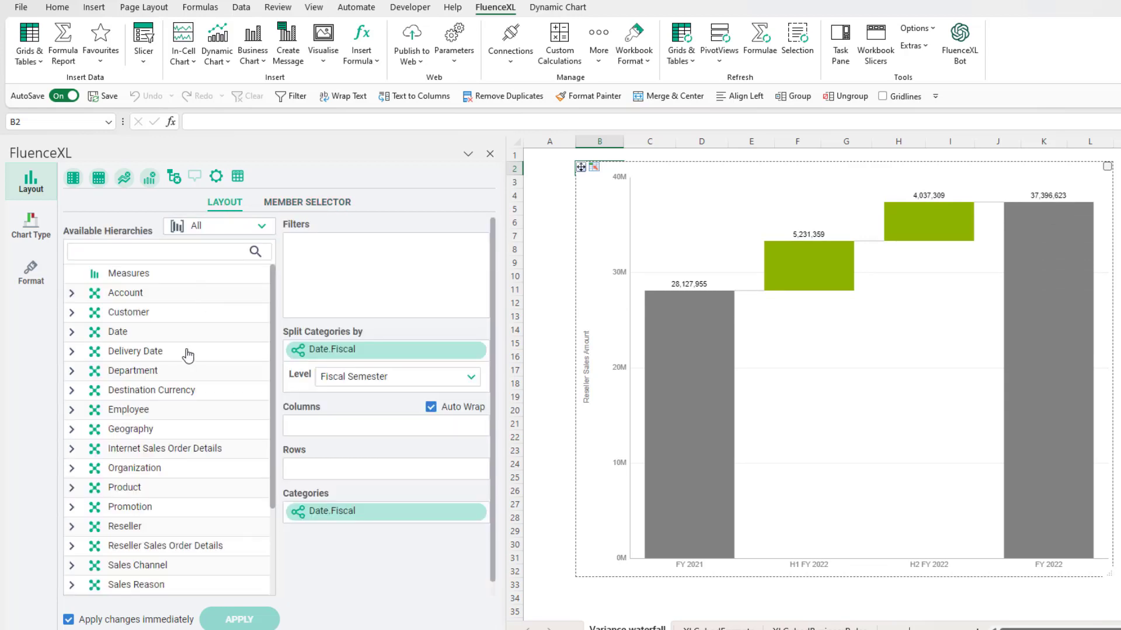
left_click_drag(155, 431, 327, 287)
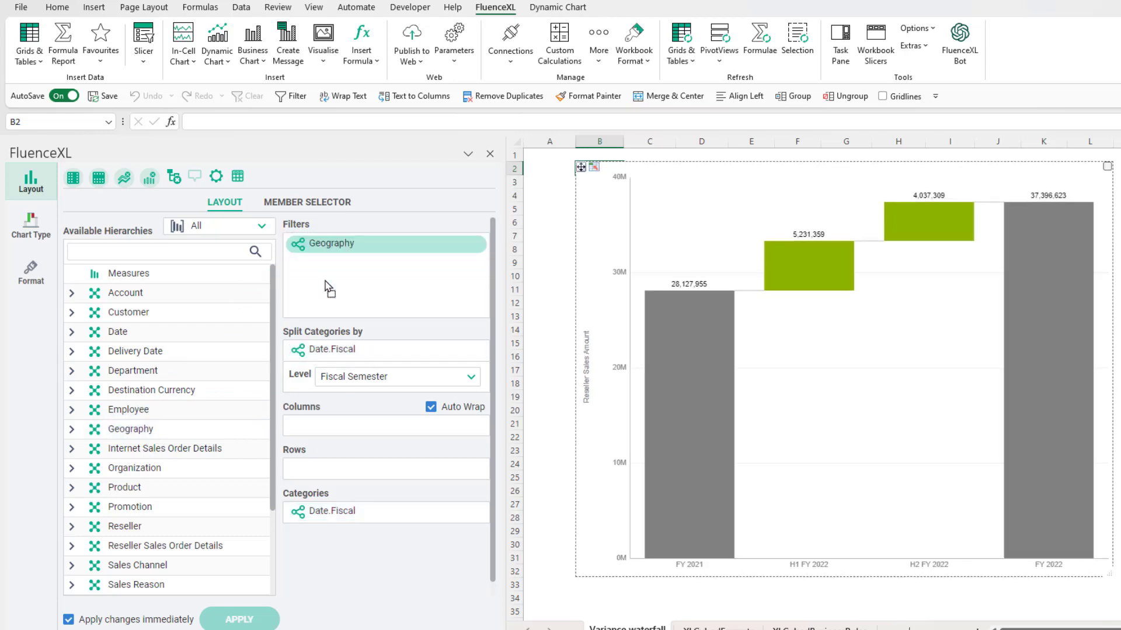
double_click(338, 252)
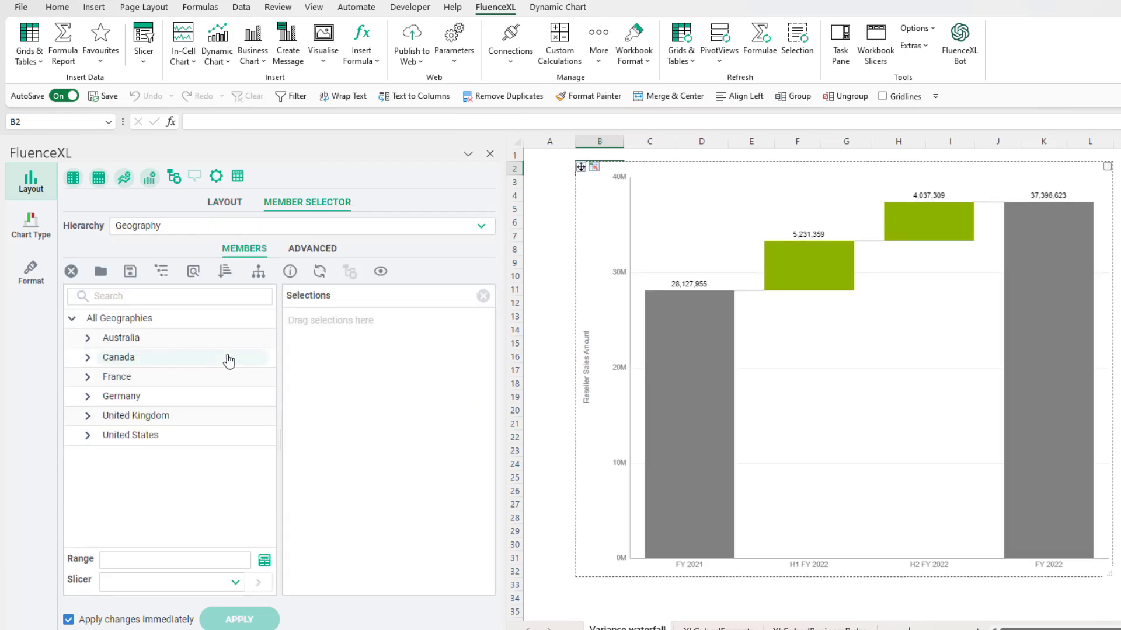
left_click_drag(228, 358, 341, 354)
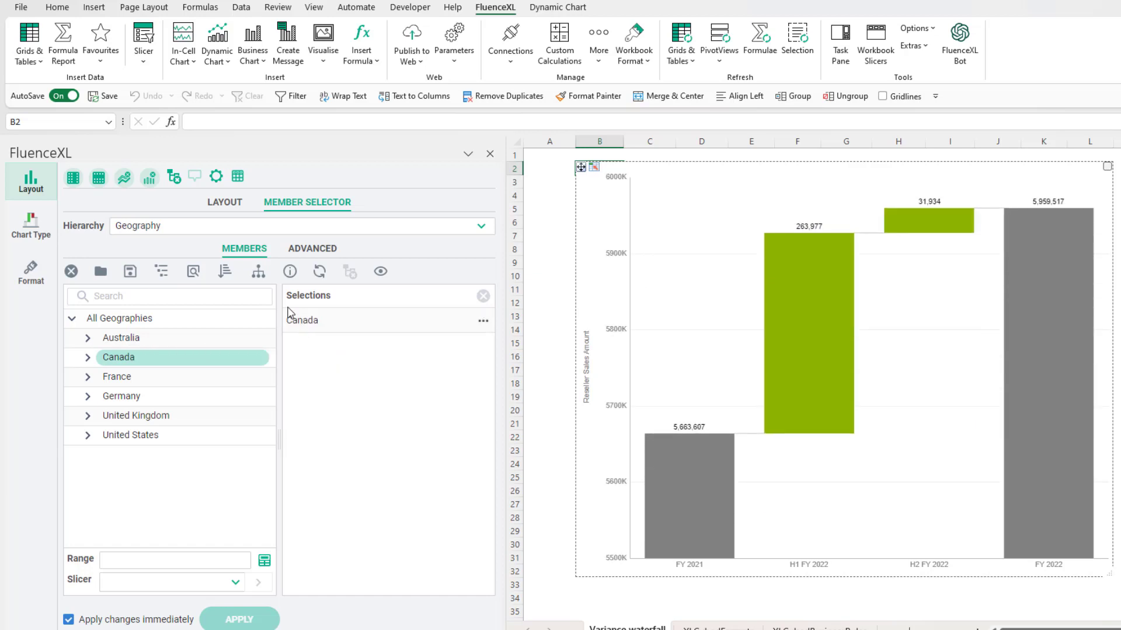
- Set the level of the Date.Fiscal category split to Month
left_click(232, 211)
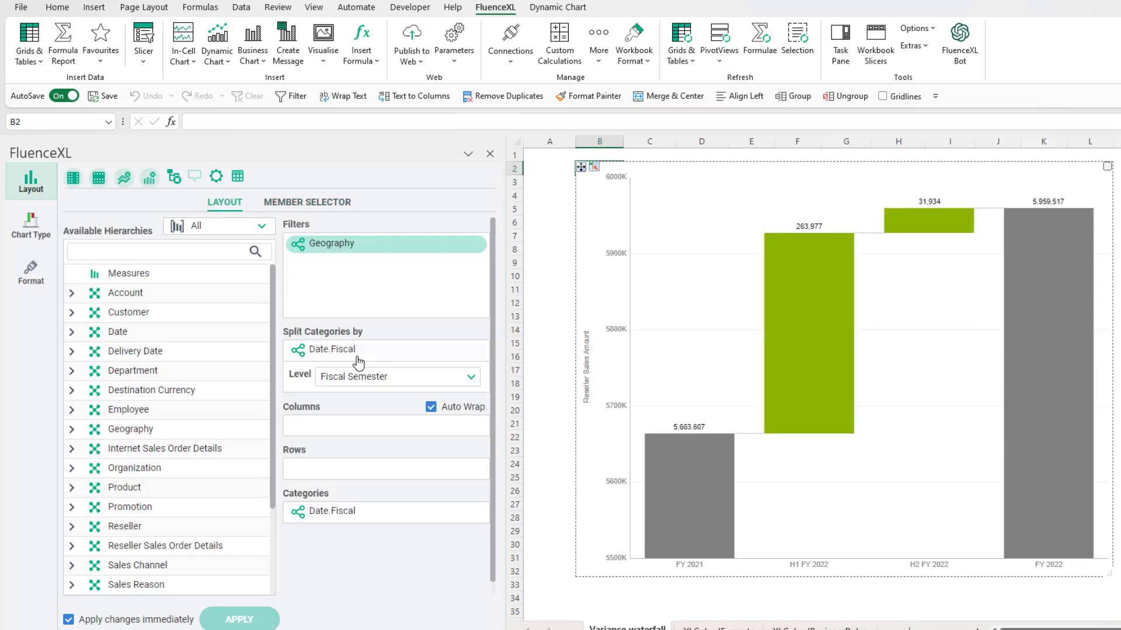
left_click(363, 378)
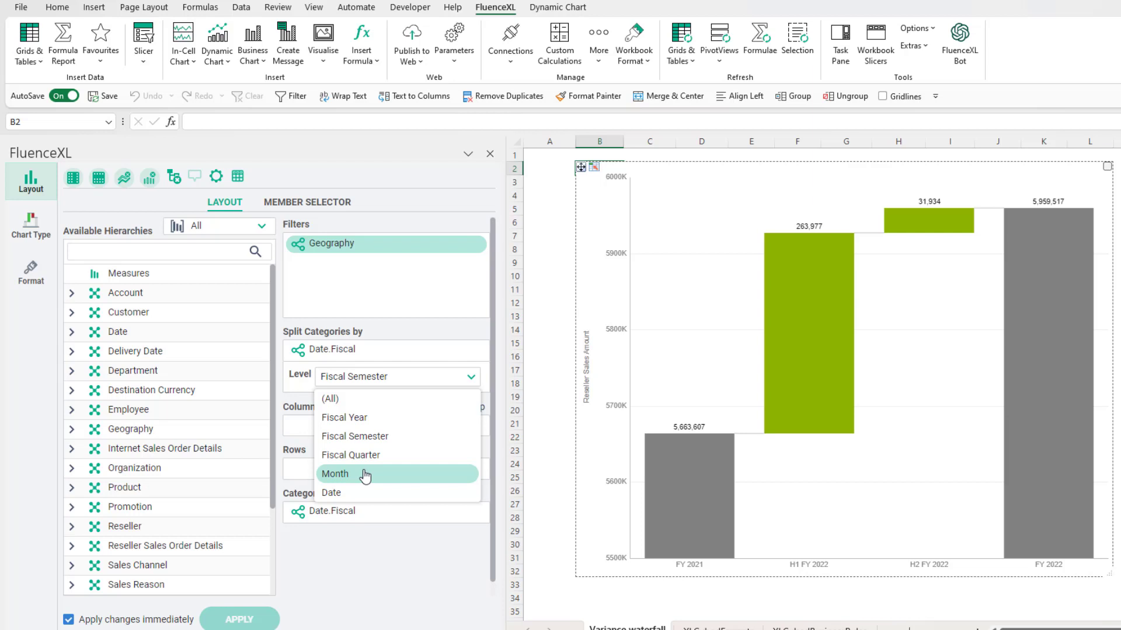
left_click(365, 475)
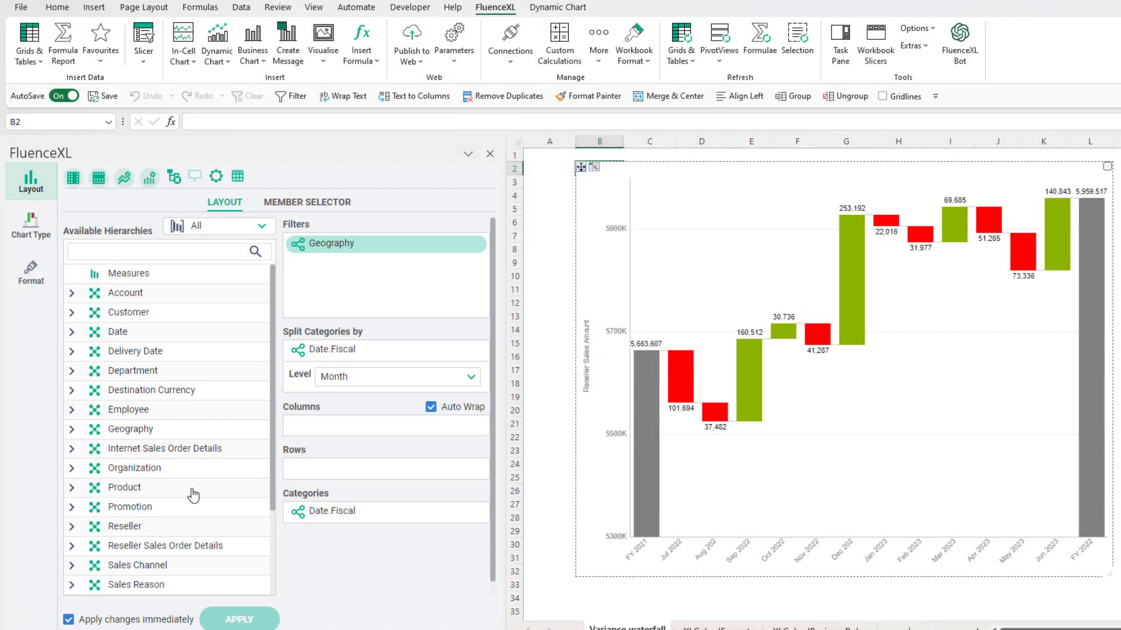
- Split the categories by Product Categories instead of Date.Fiscal, using the children of Components as the selection
left_click_drag(194, 496, 379, 353)
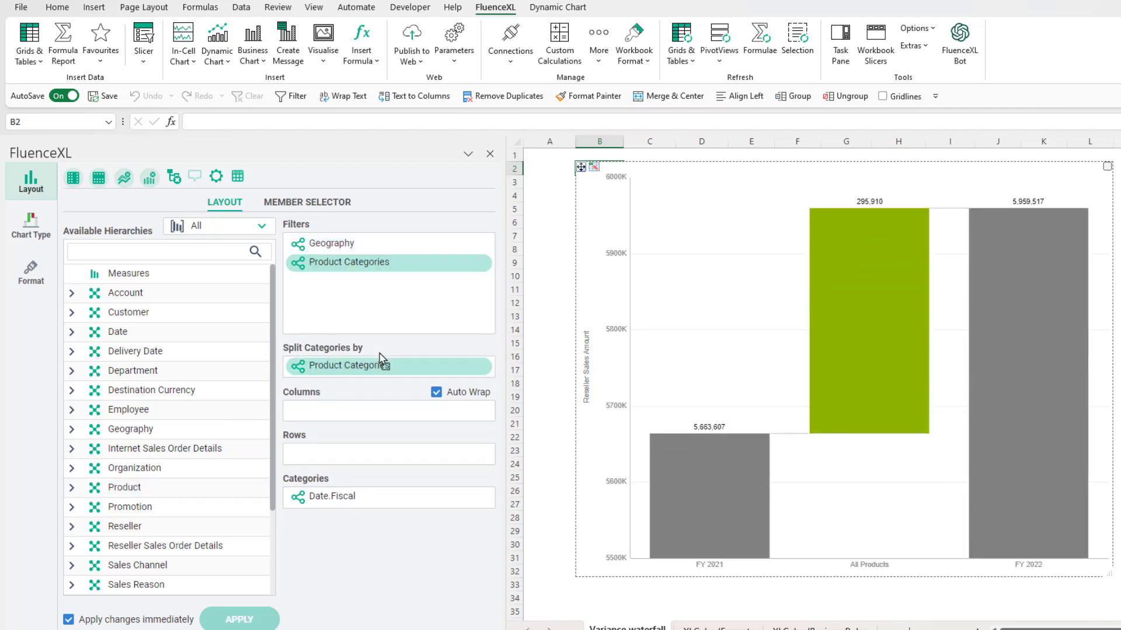
double_click(374, 369)
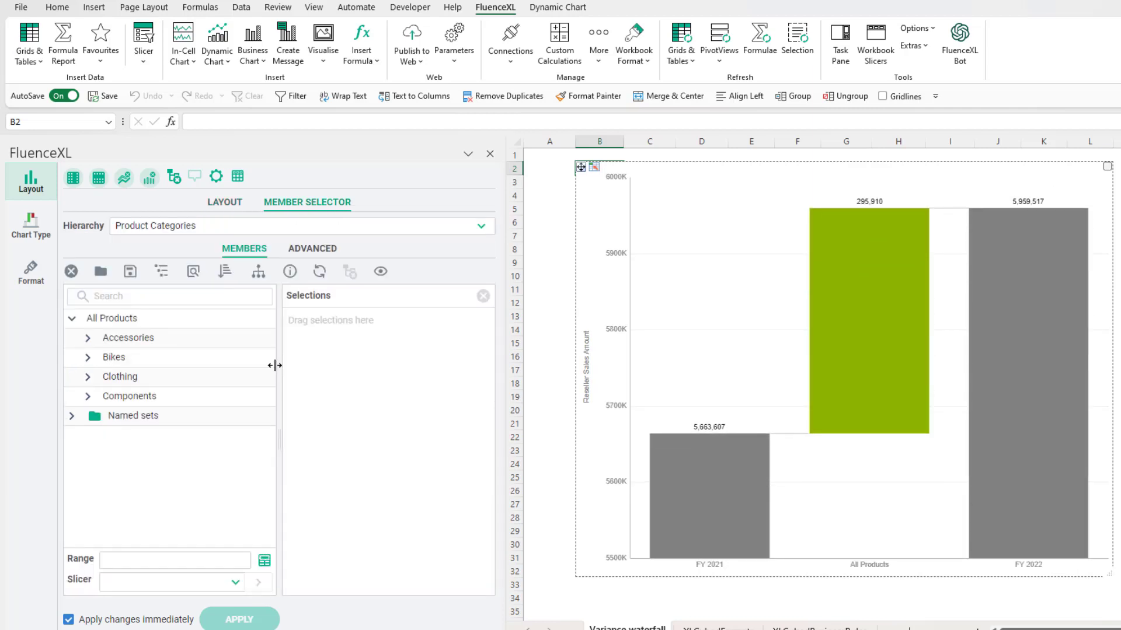
left_click_drag(219, 402, 390, 383)
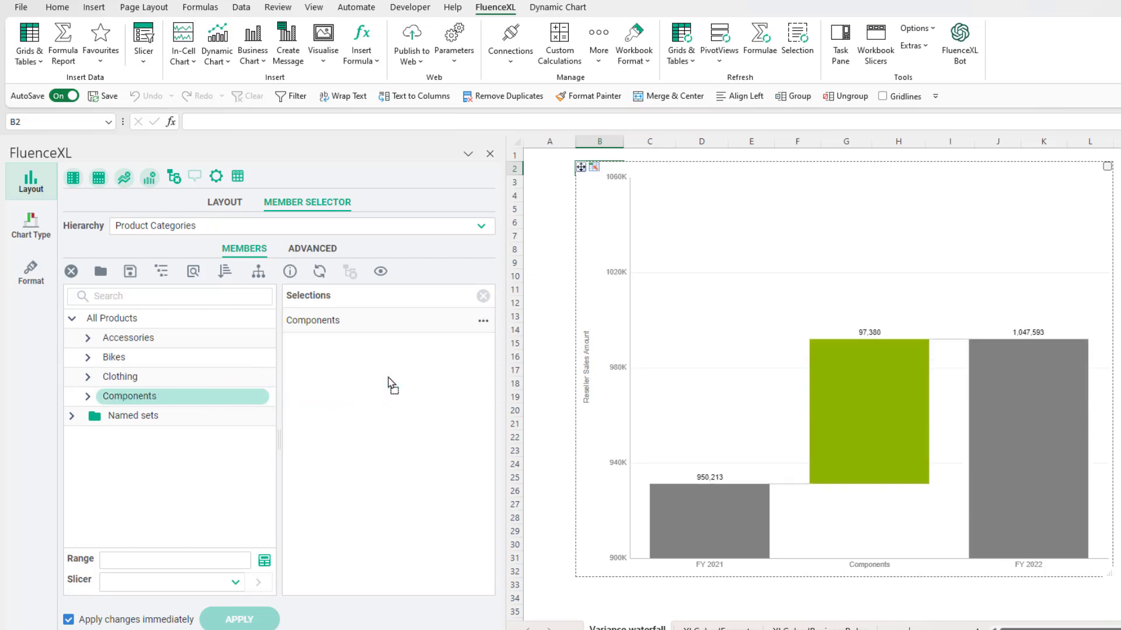
left_click(482, 321)
left_click(425, 360)
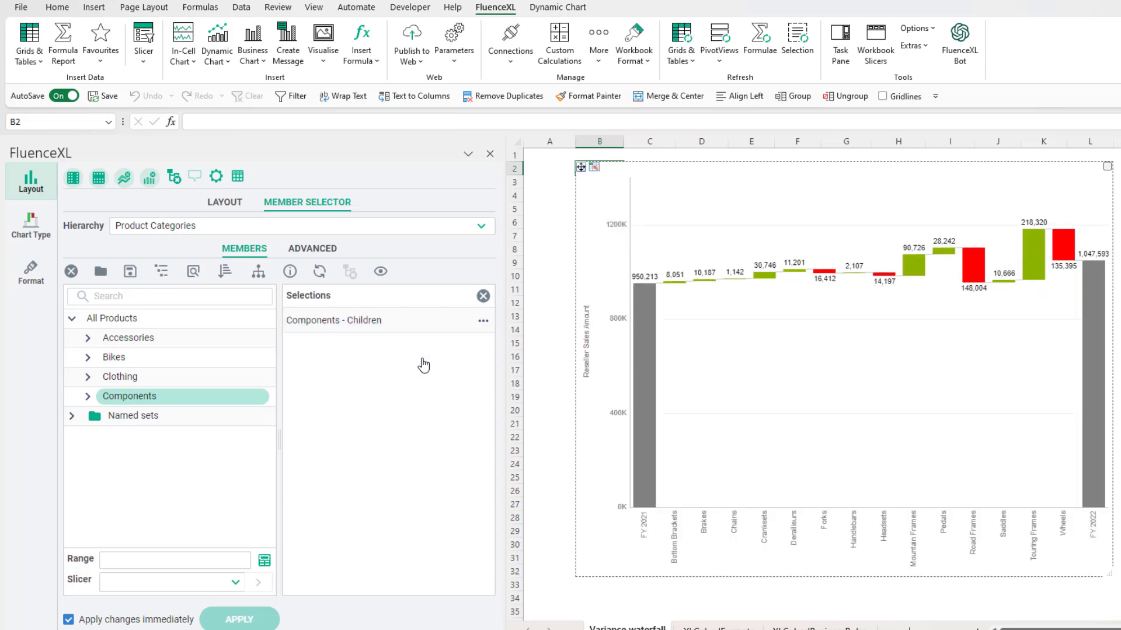
- Add a rank-based outlier grouping to the Product Categories members that keeps the top 5 by Absolute Variance and groups the rest as Others
left_click(318, 251)
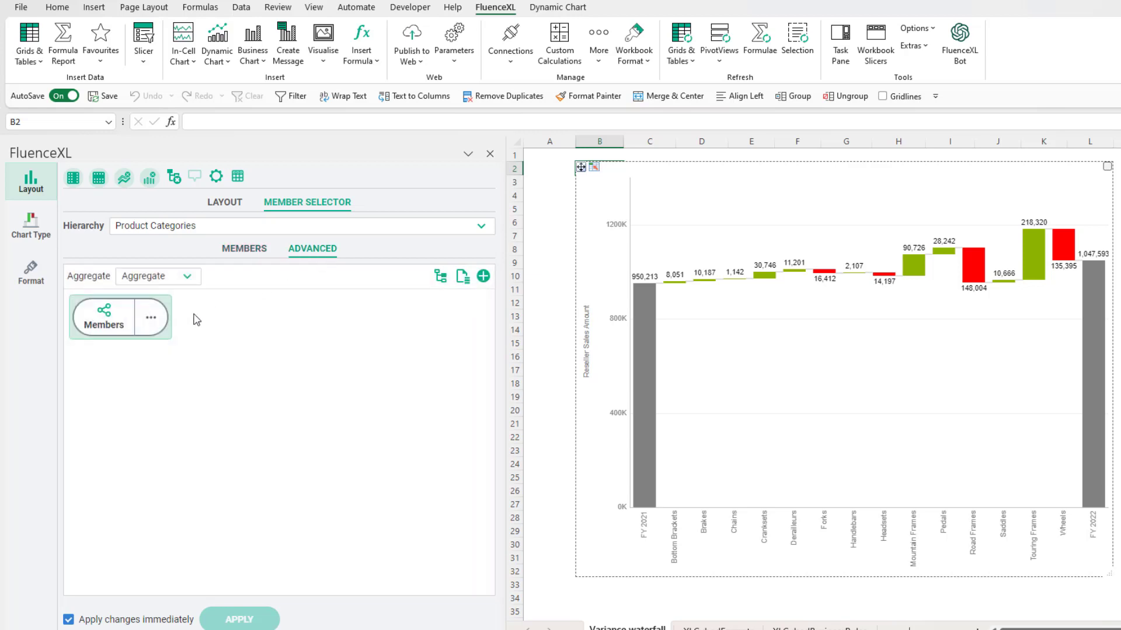
left_click(153, 317)
mouse_move(140, 438)
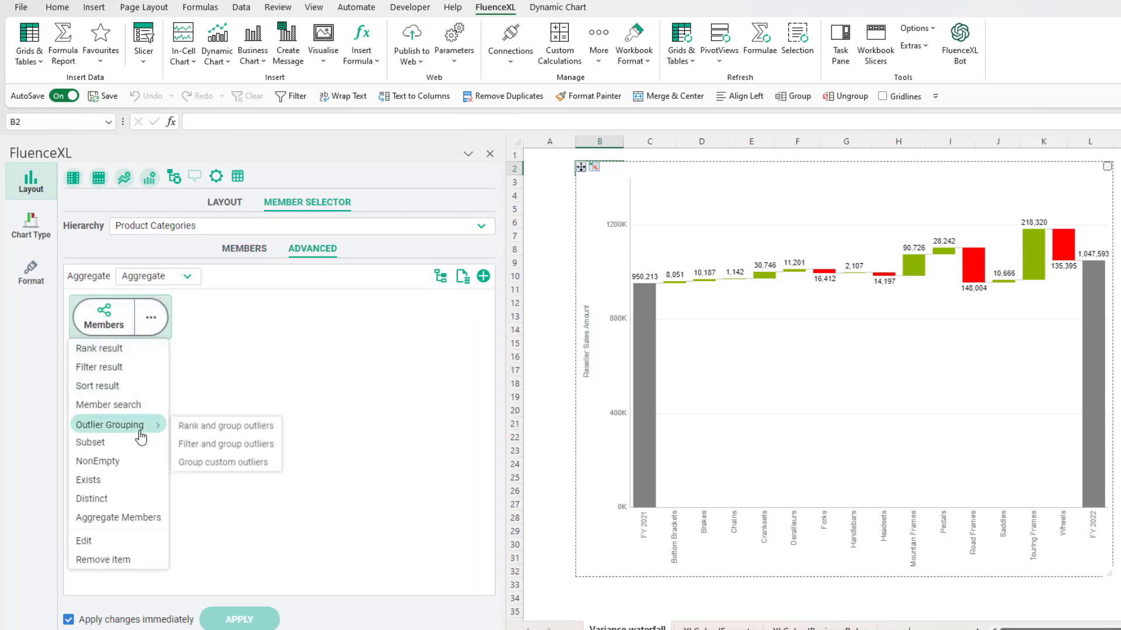
left_click(245, 432)
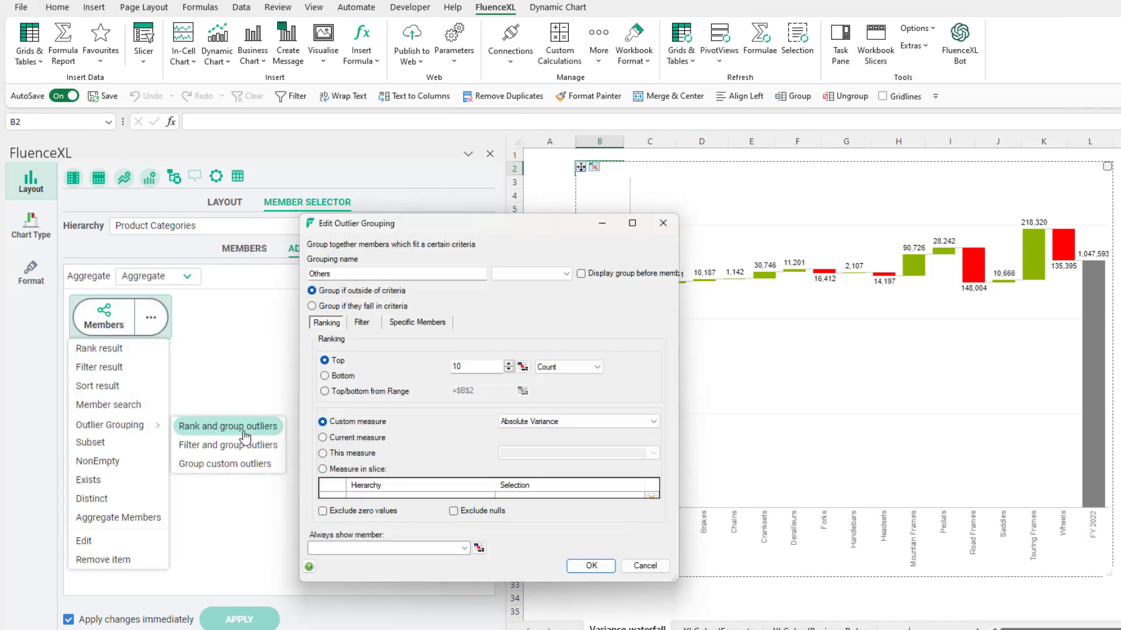
double_click(447, 366)
type("5")
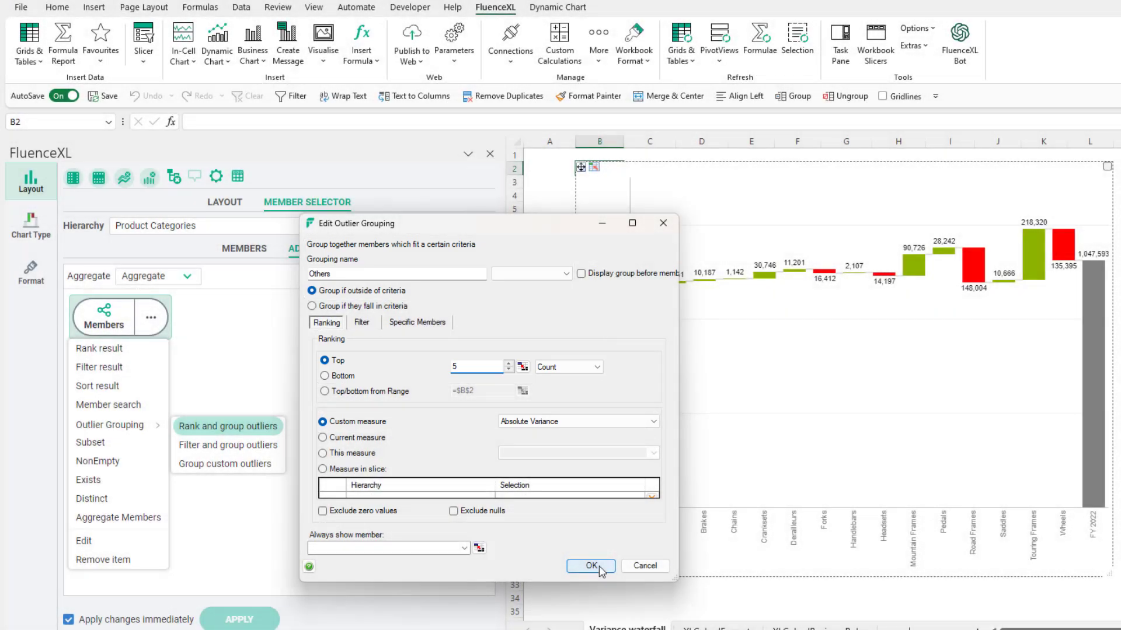
left_click(590, 566)
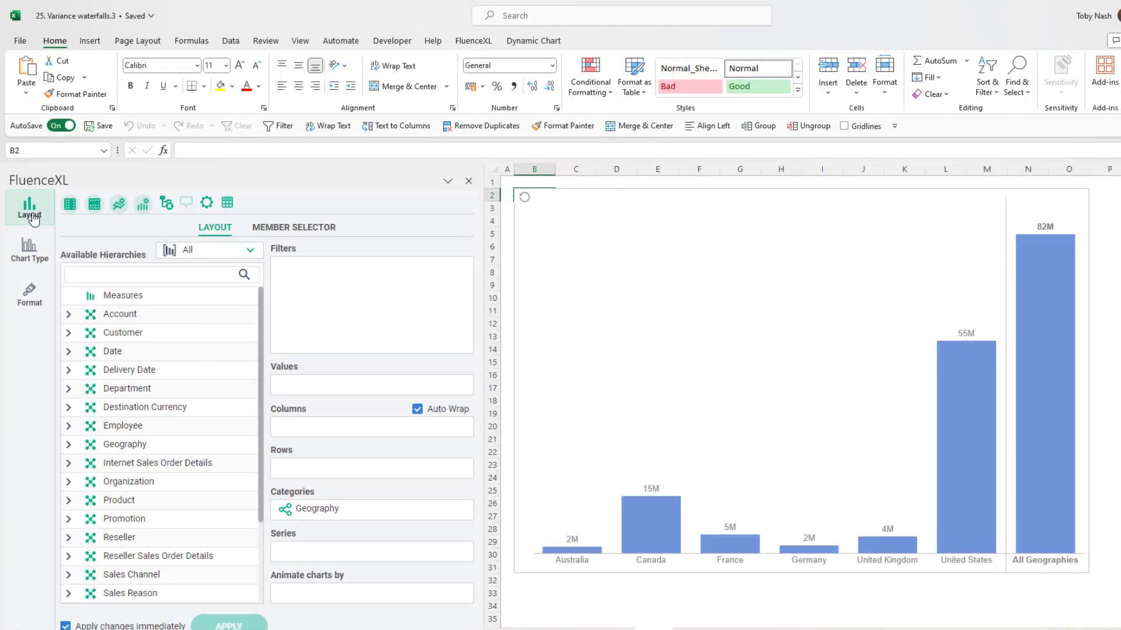
- Change the geography column chart to the Waterfall Deltas business type and compare it by Date.Fiscal
left_click(30, 248)
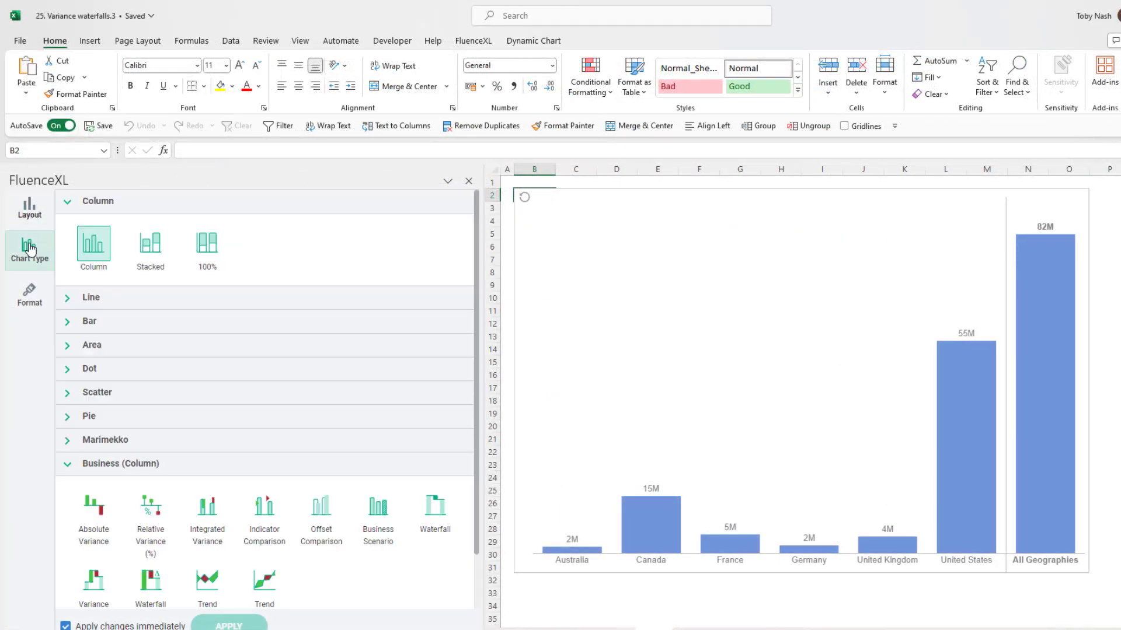
scroll(168, 376, "down", 2)
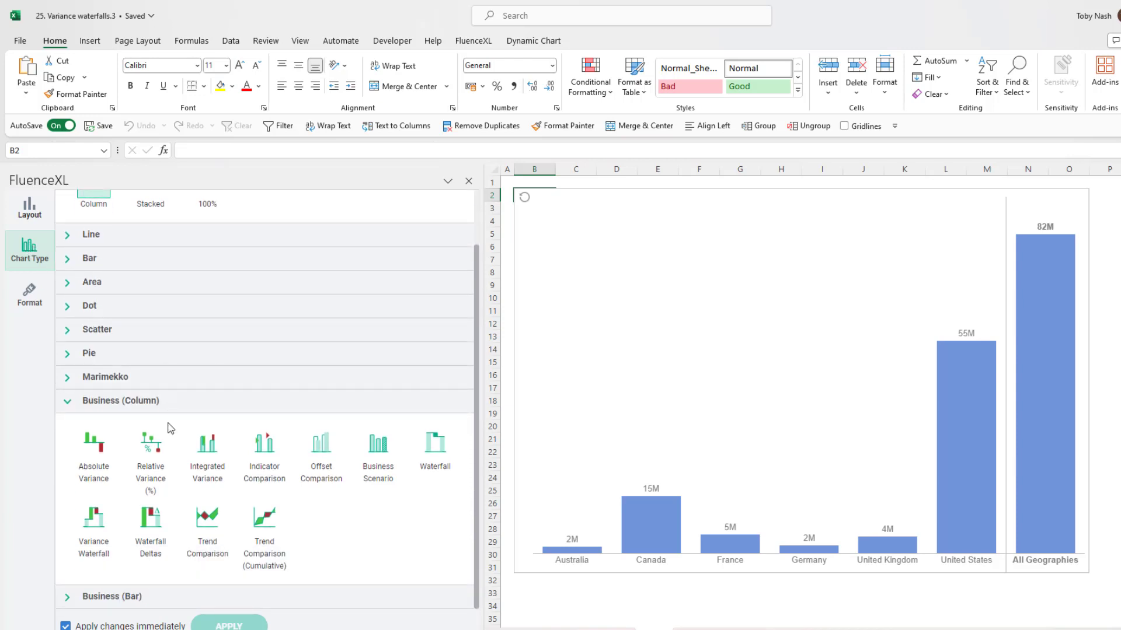
left_click(162, 527)
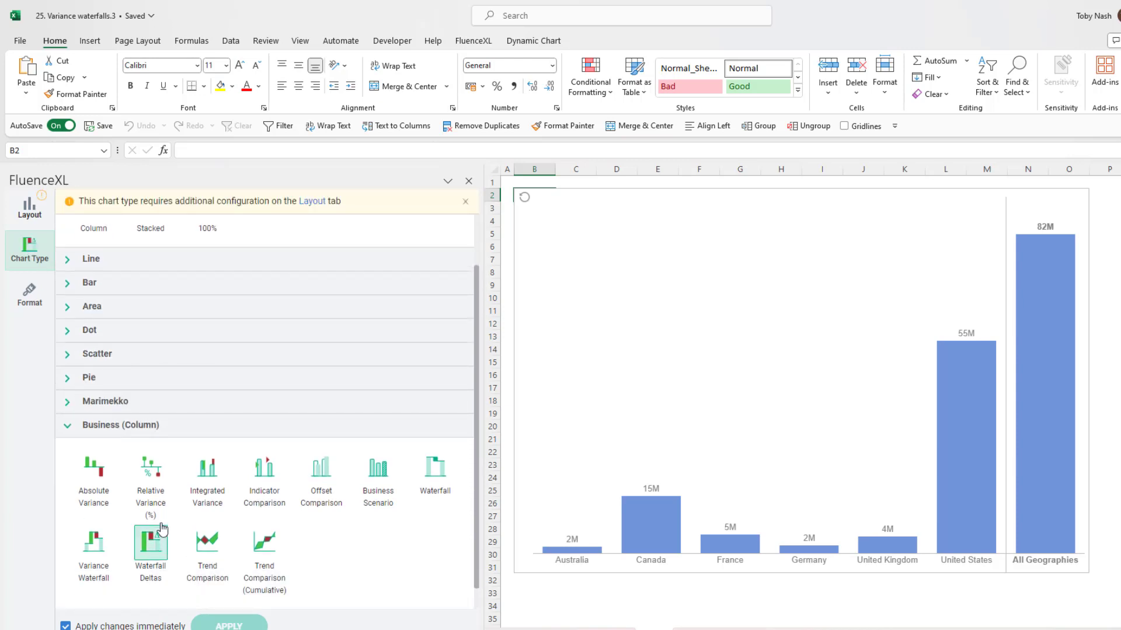
left_click(312, 203)
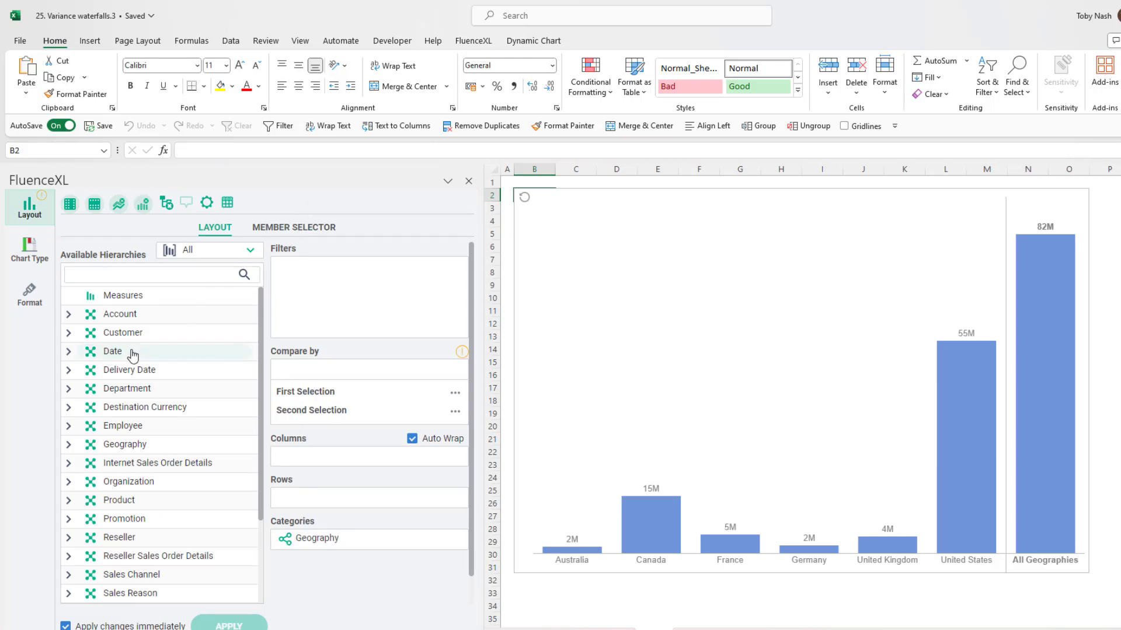
left_click_drag(139, 353, 325, 370)
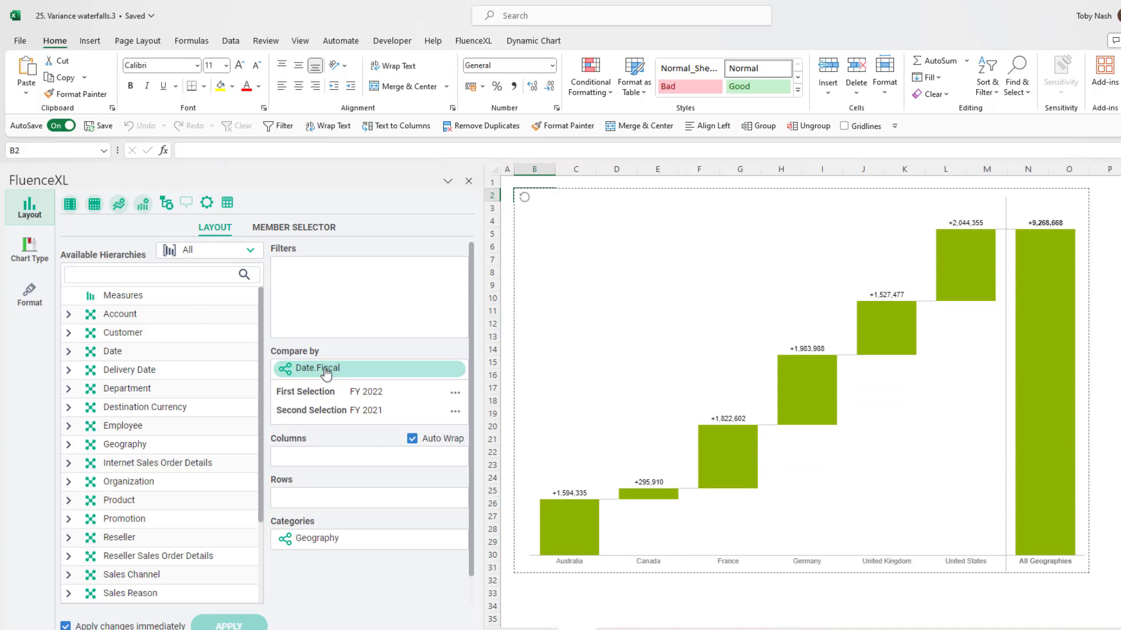
mouse_move(725, 442)
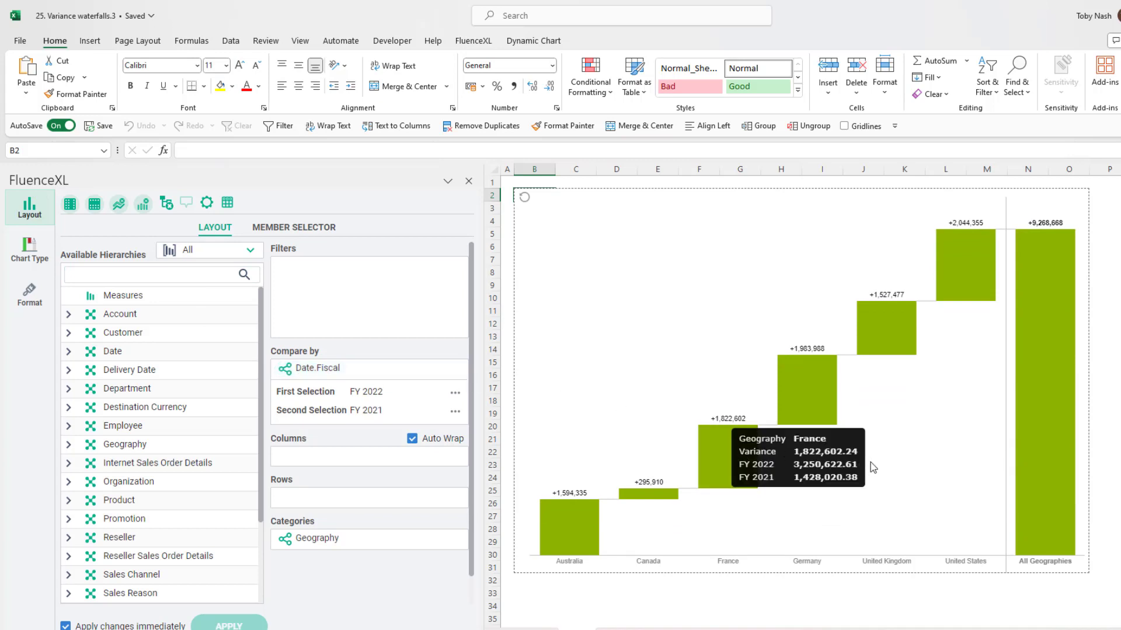
mouse_move(883, 316)
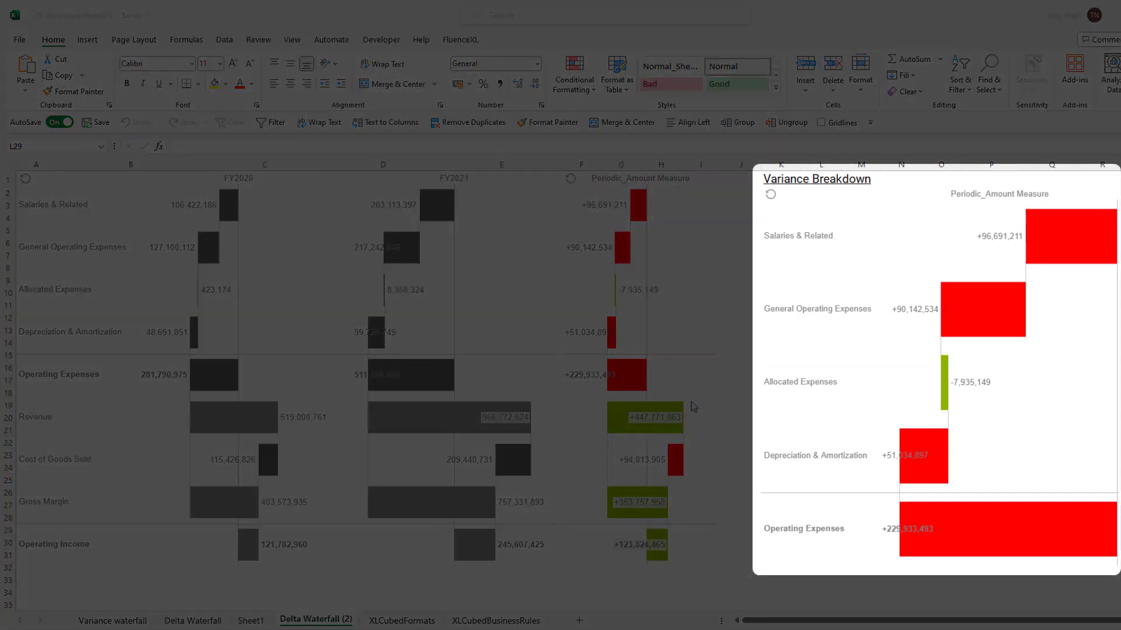
- View the variance breakdowns for Cost of Goods Sold and General Operating Expenses from the variance waterfall, and clear the selection
left_click(677, 458)
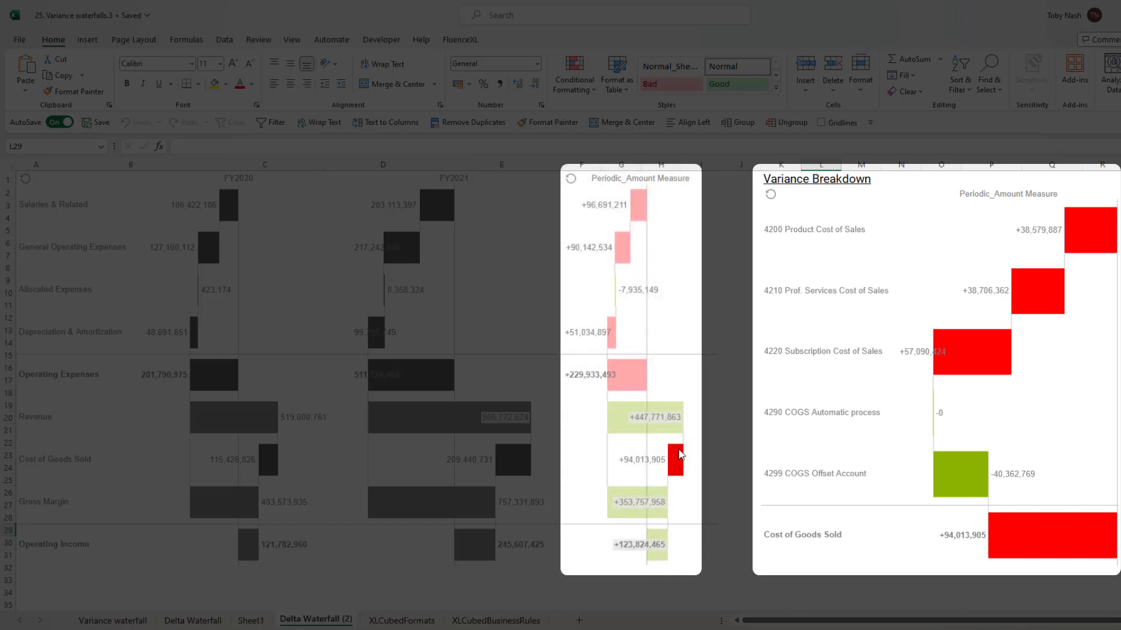
left_click(627, 249)
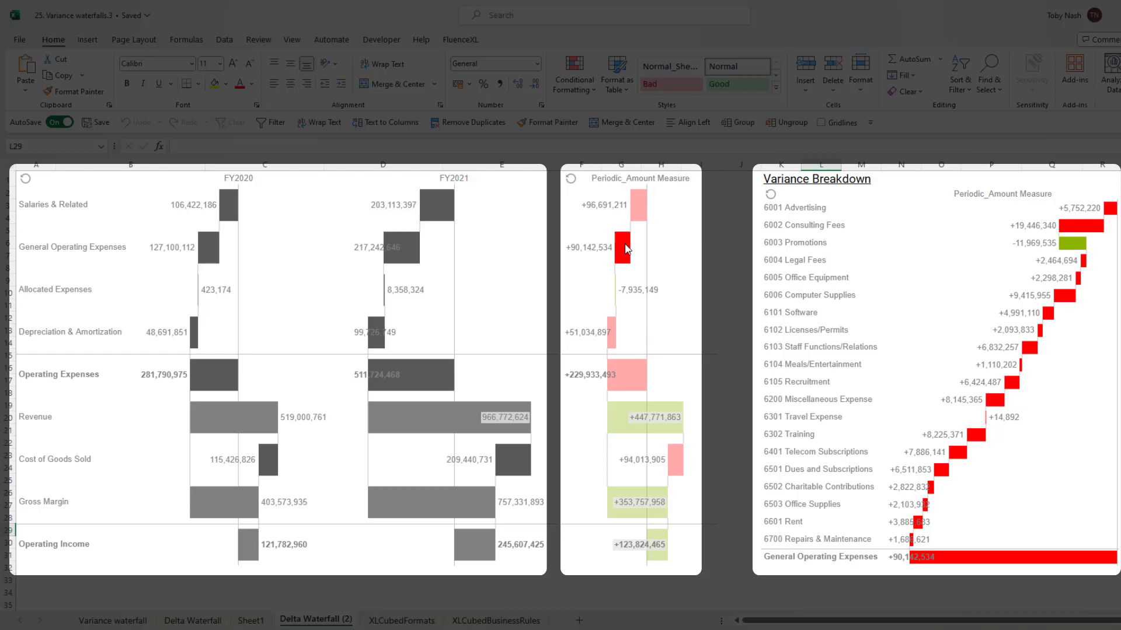
left_click(664, 263)
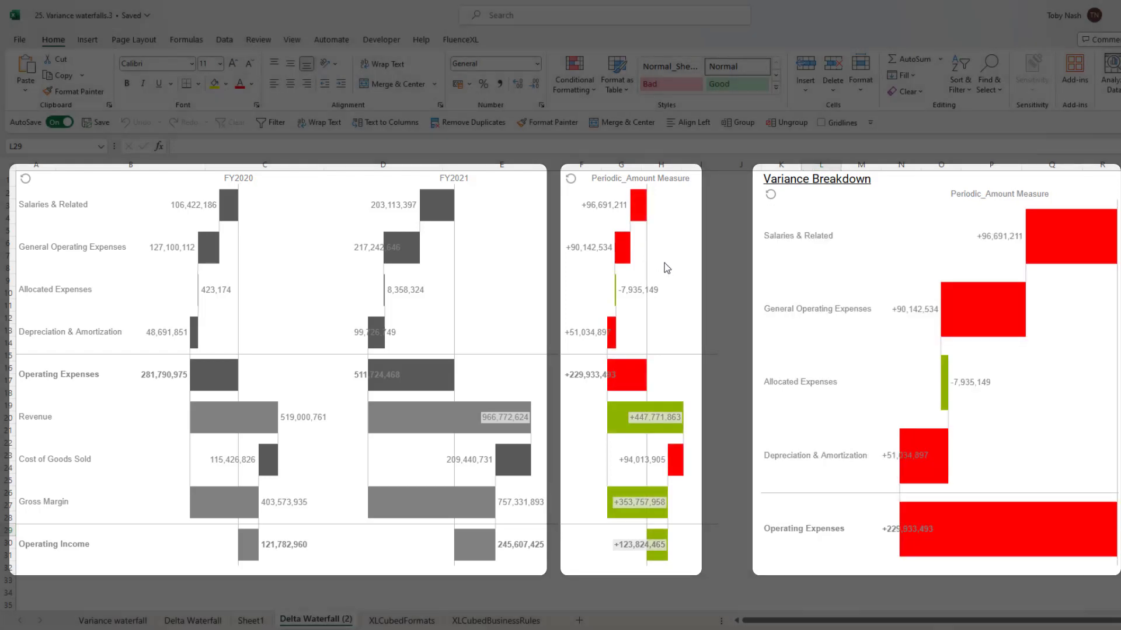